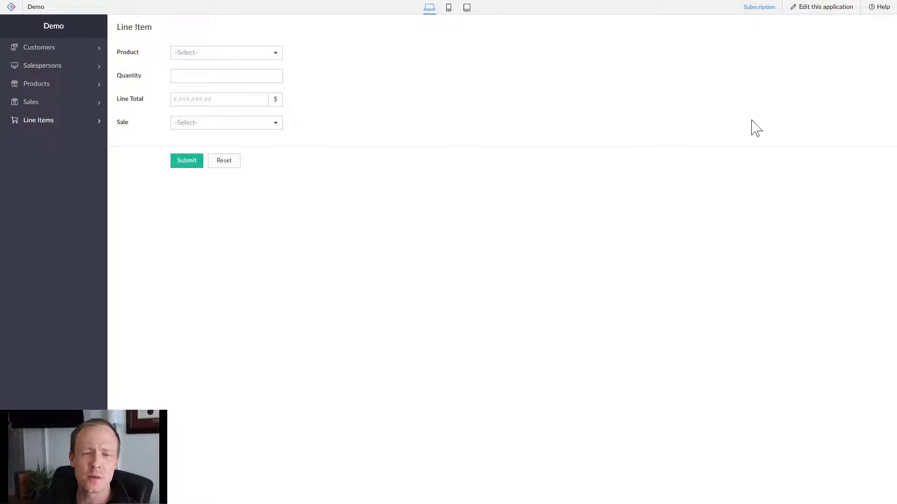
Open the Demo application for editing and bring up the rearrangement of its web navigation components.
click(813, 12)
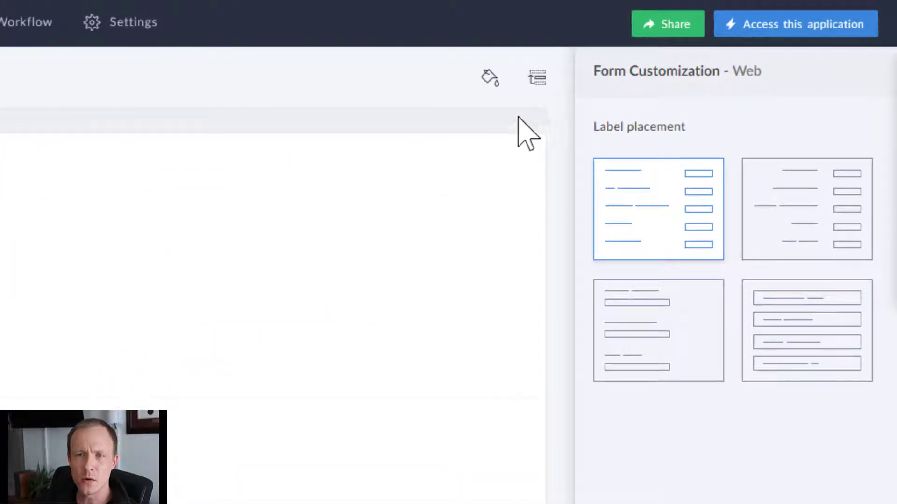
click(535, 83)
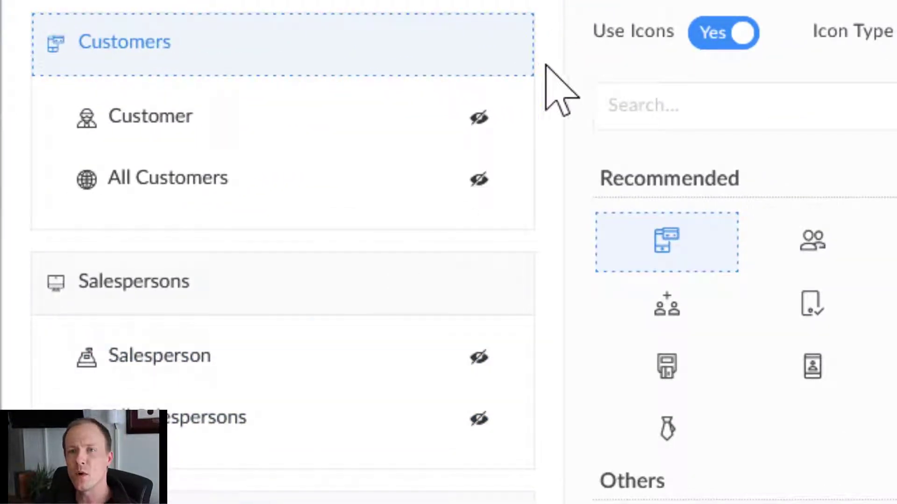
Hide the All Customers report from the Customers section and restore it from the hidden components.
click(479, 180)
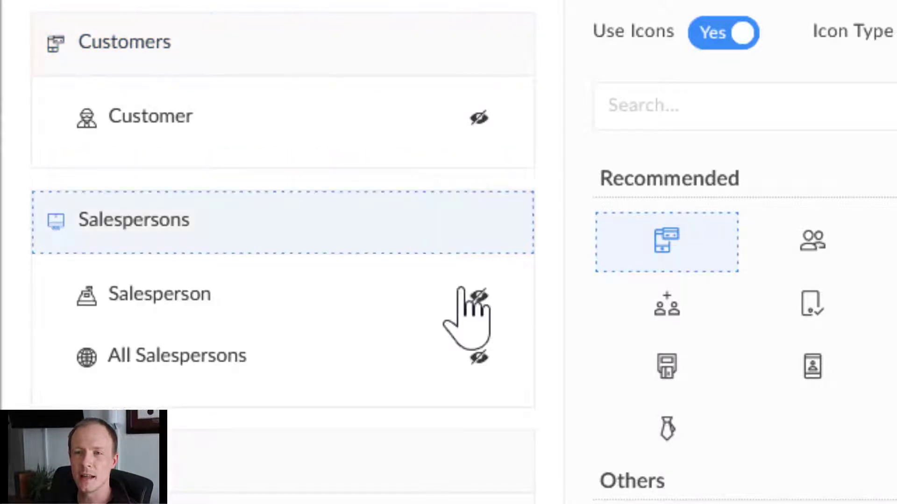
scroll(409, 460, down, 10)
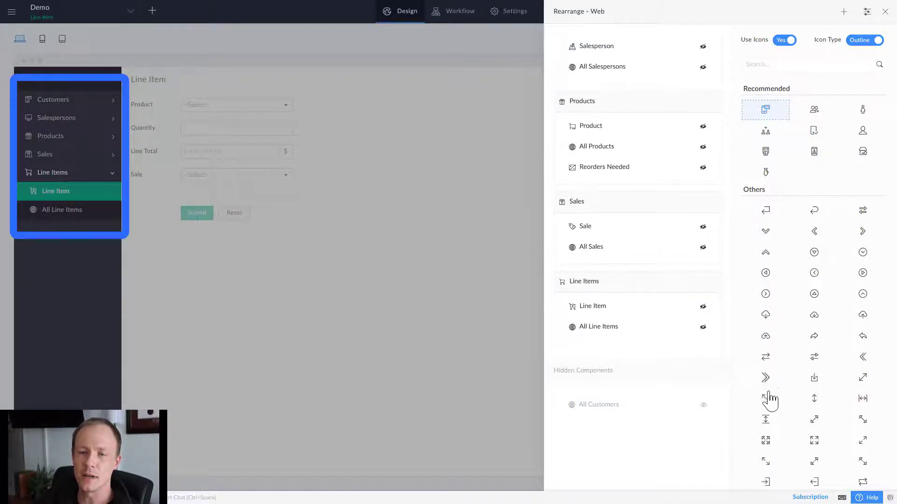
click(703, 406)
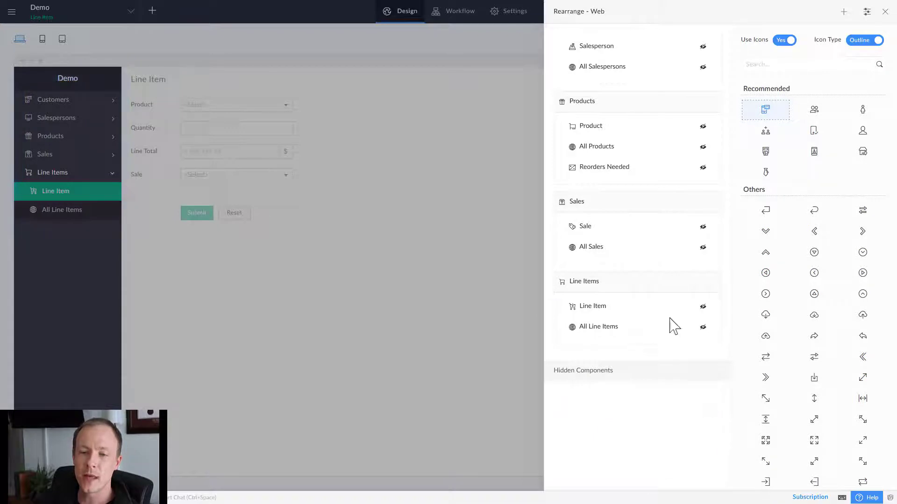
scroll(671, 324, up, 3)
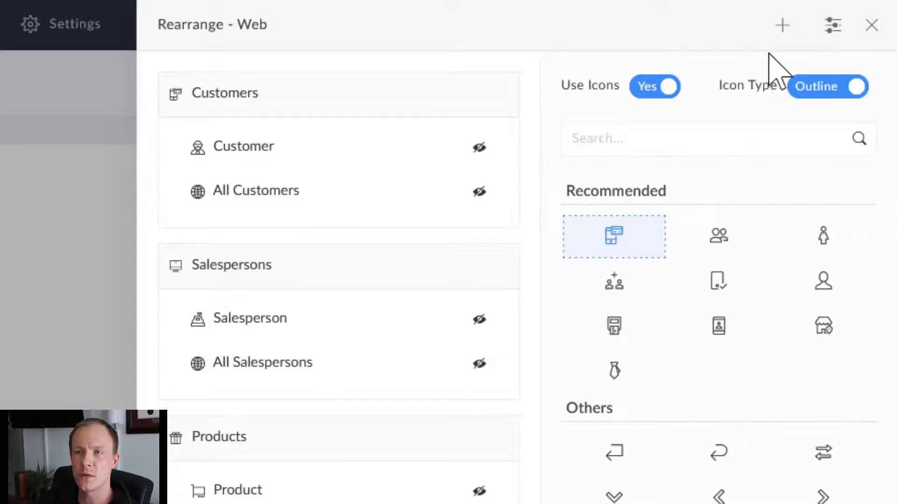
Add a new navigation section named List Reports and give it the person-with-cap icon.
click(781, 29)
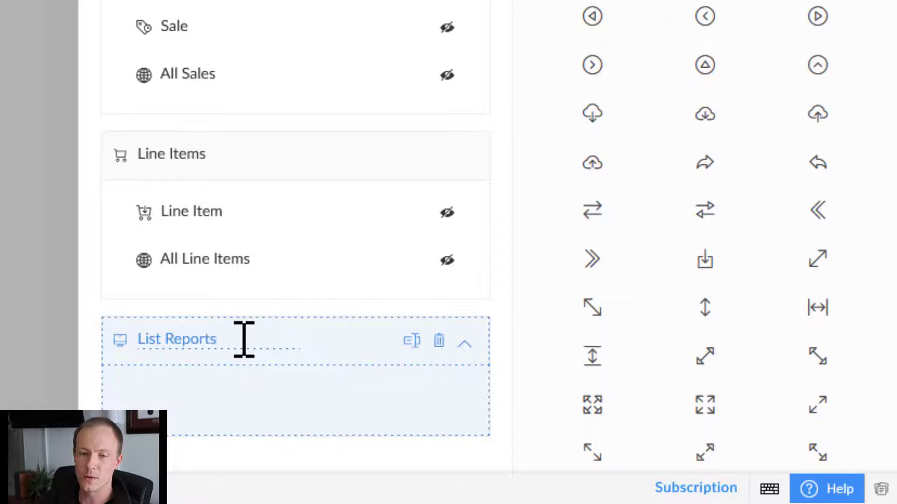
key(Return)
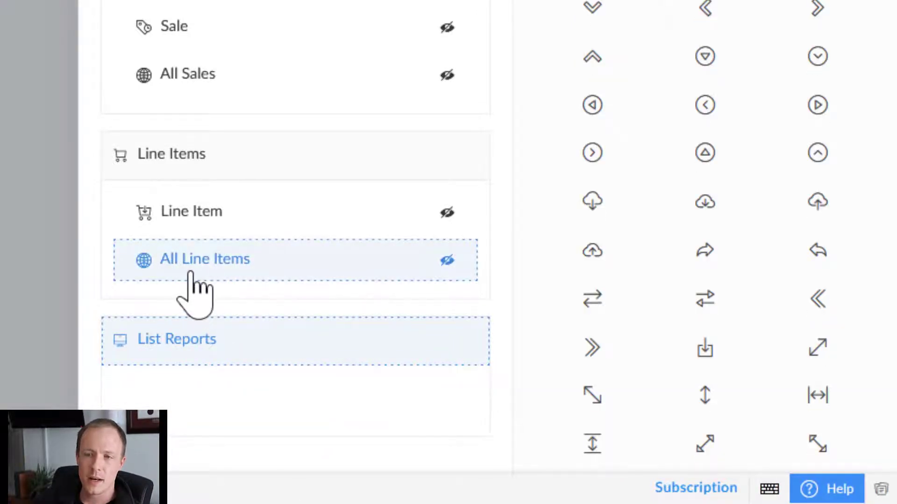
scroll(206, 367, up, 10)
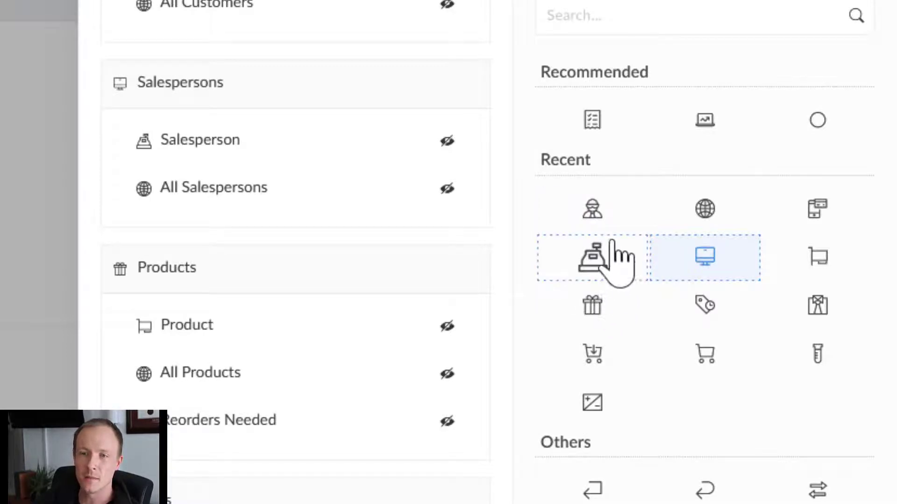
click(594, 210)
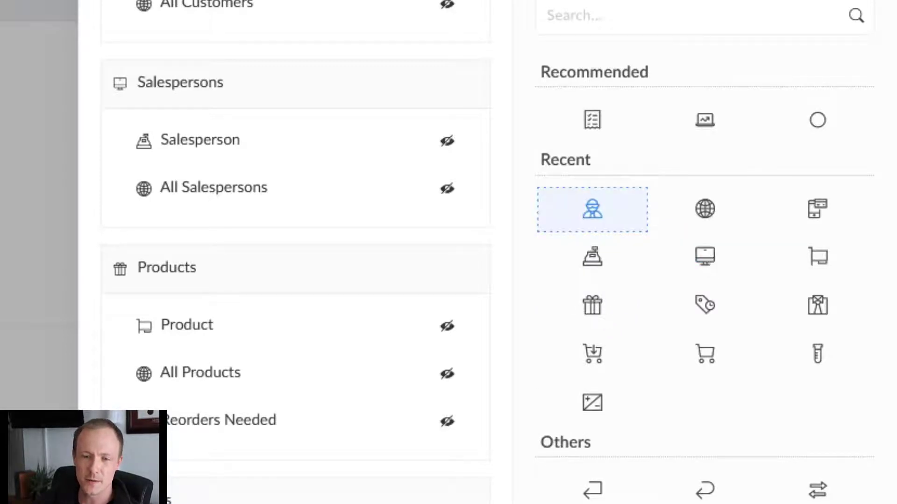
Move the All Line Items, All Sales, All Products, All Salespersons and All Customers reports into the List Reports section and close the rearrangement.
drag(176, 467, 187, 369)
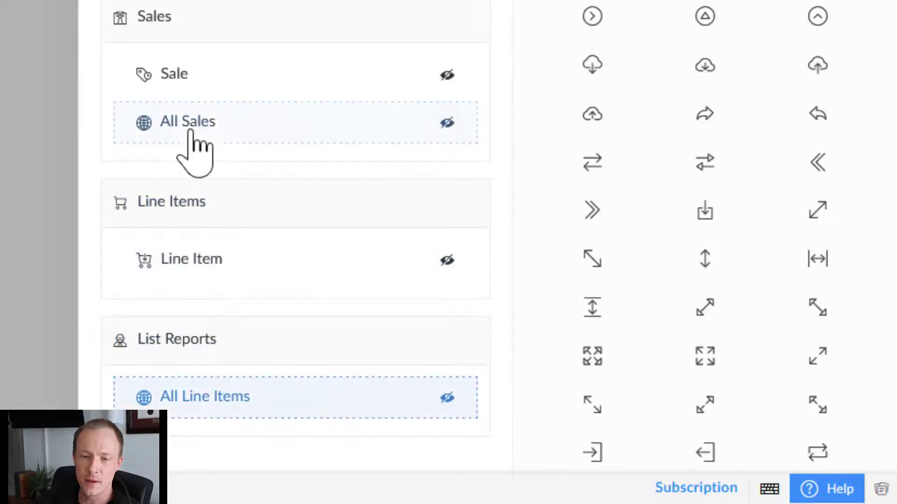
drag(193, 133, 206, 386)
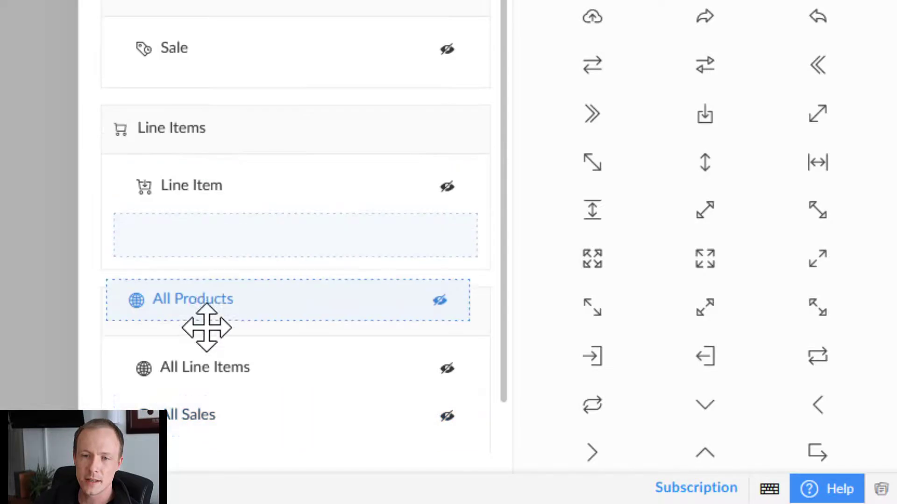
drag(206, 326, 579, 437)
drag(607, 170, 608, 439)
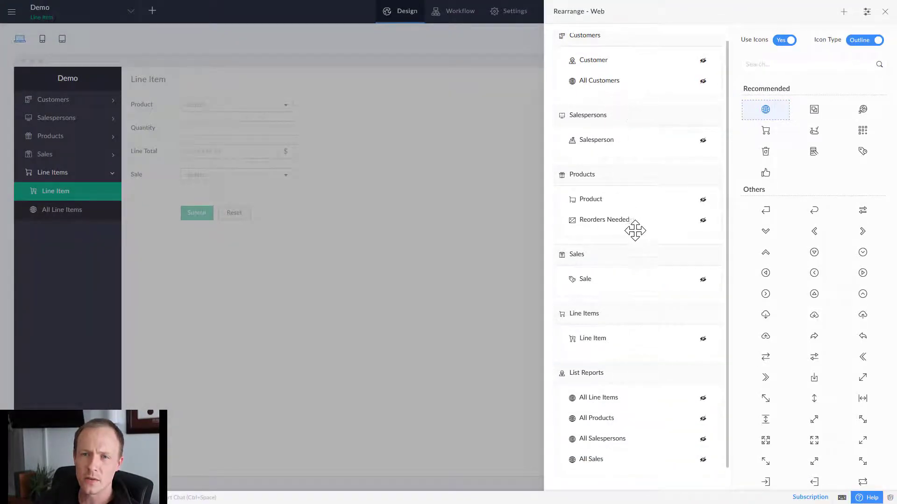
click(574, 79)
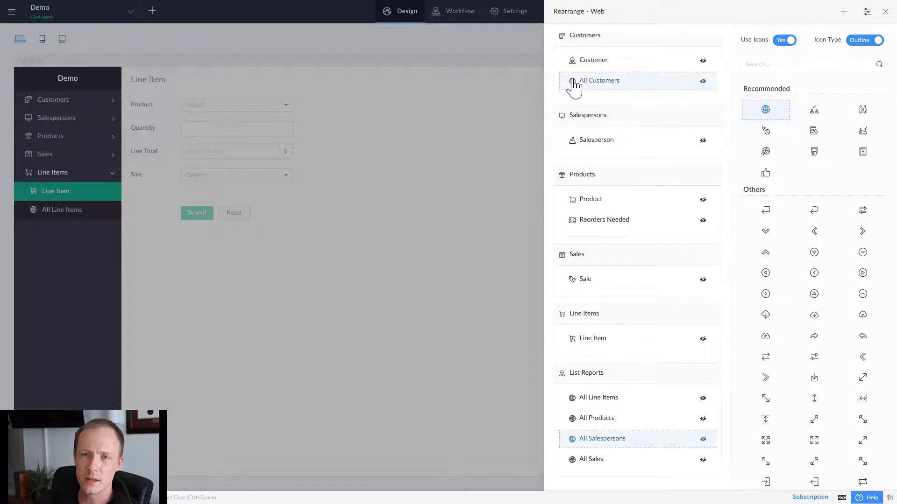
drag(645, 86, 645, 388)
click(656, 271)
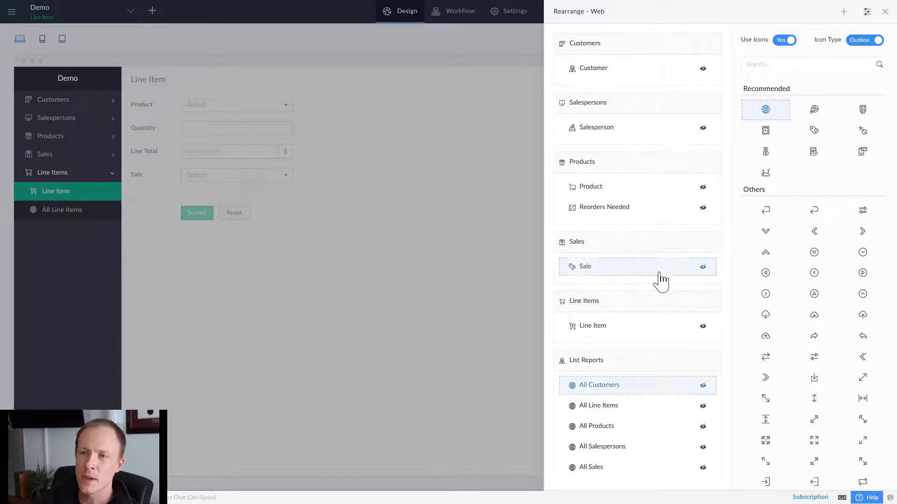
click(885, 13)
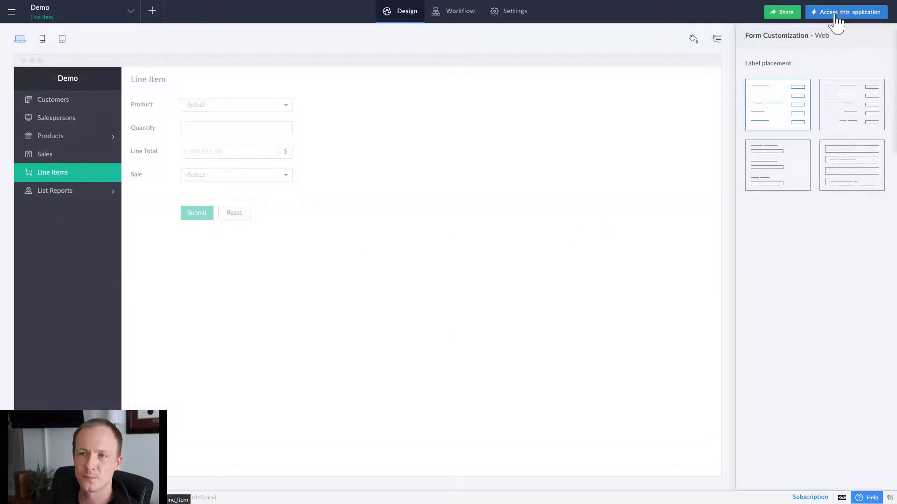
Check the rearranged navigation in the live application by viewing the All Customers and All Line Items reports under List Reports and the Customers section.
click(755, 152)
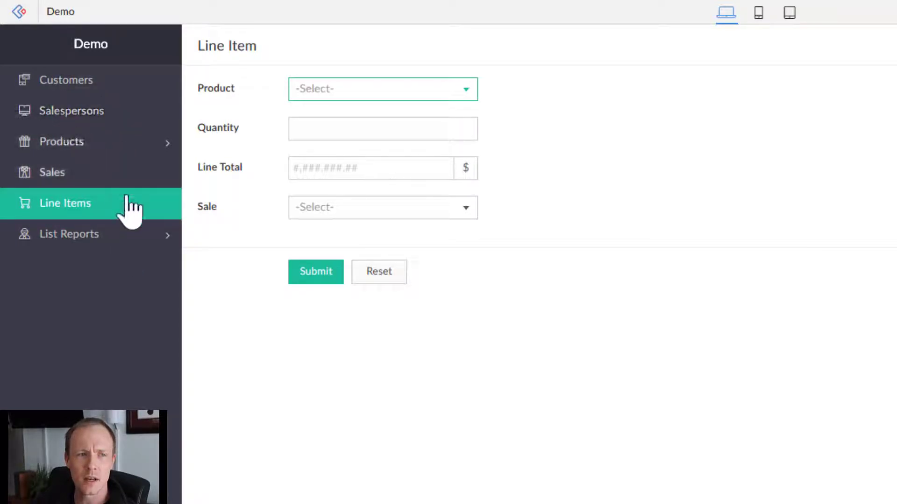
click(138, 238)
click(63, 273)
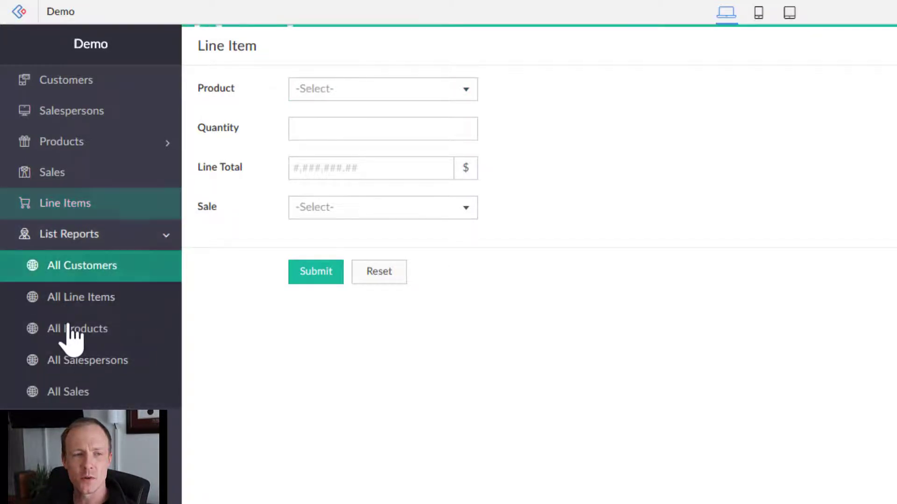
click(75, 299)
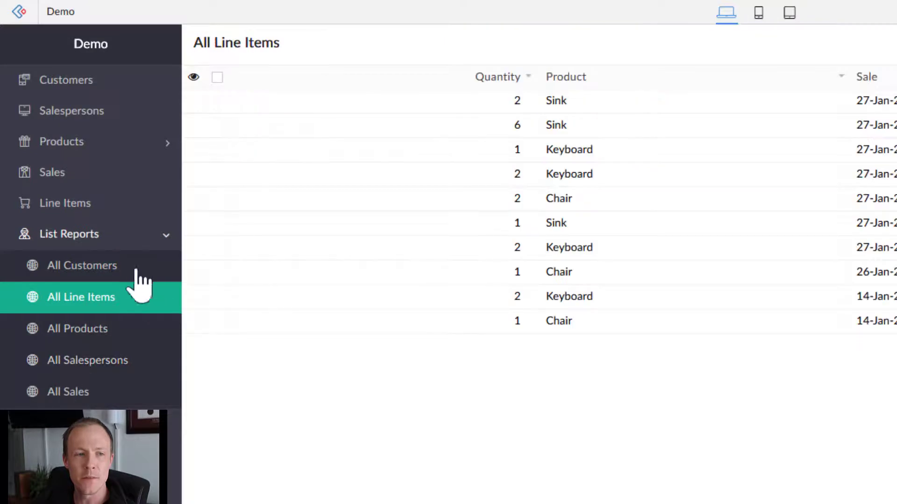
click(137, 239)
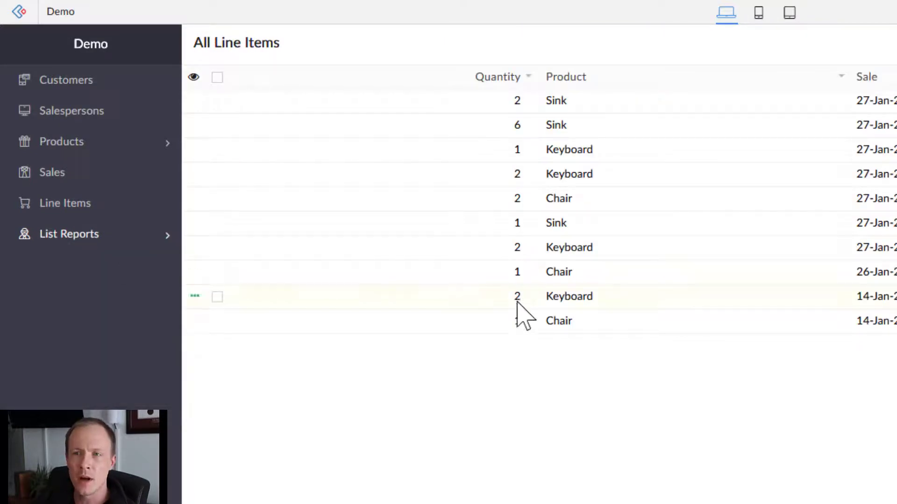
click(92, 236)
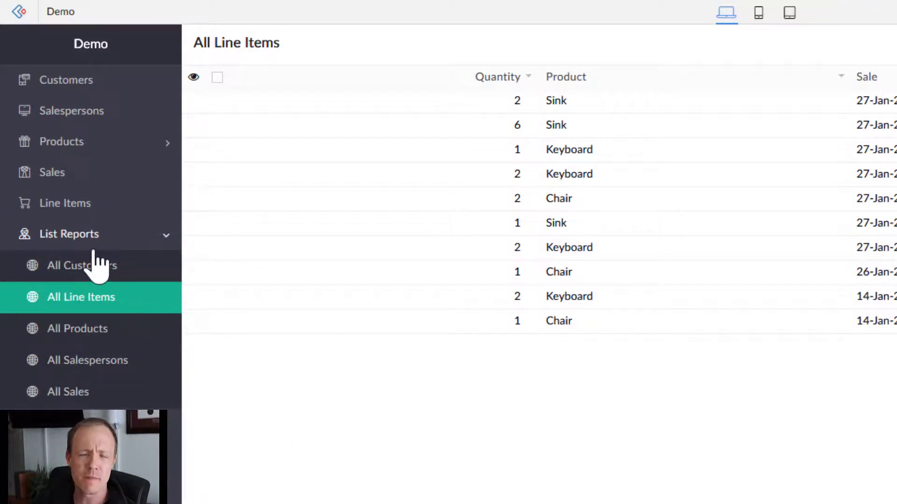
click(94, 236)
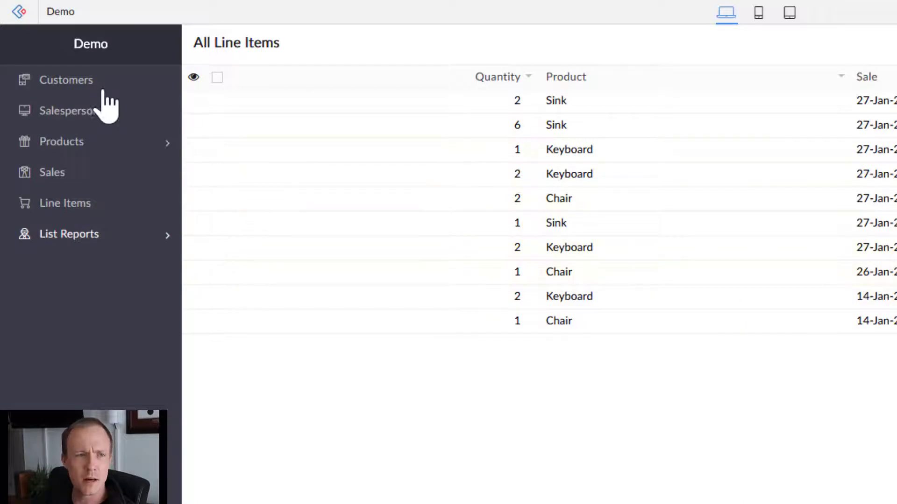
click(73, 88)
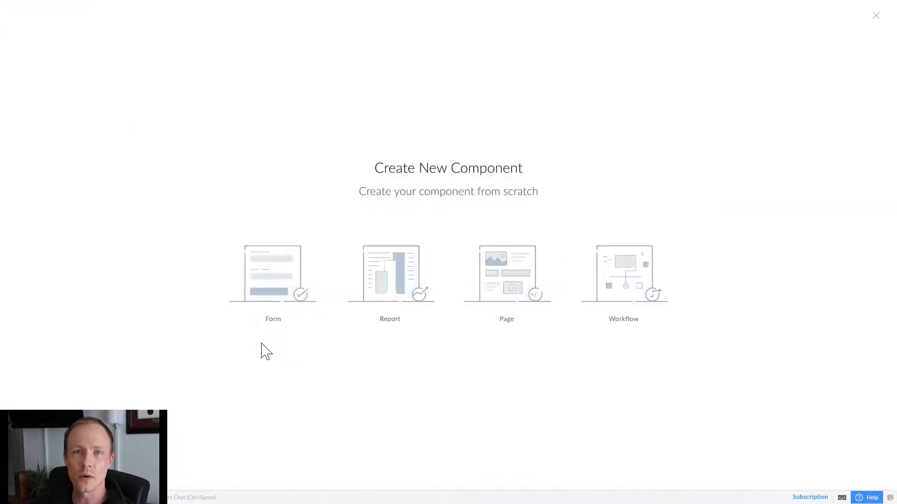
Create a blank page named Dashboard.
click(505, 280)
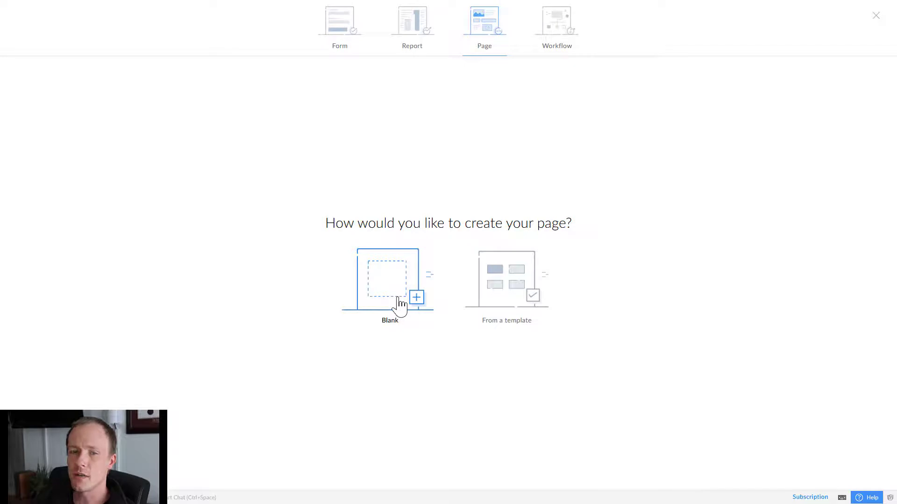
click(400, 306)
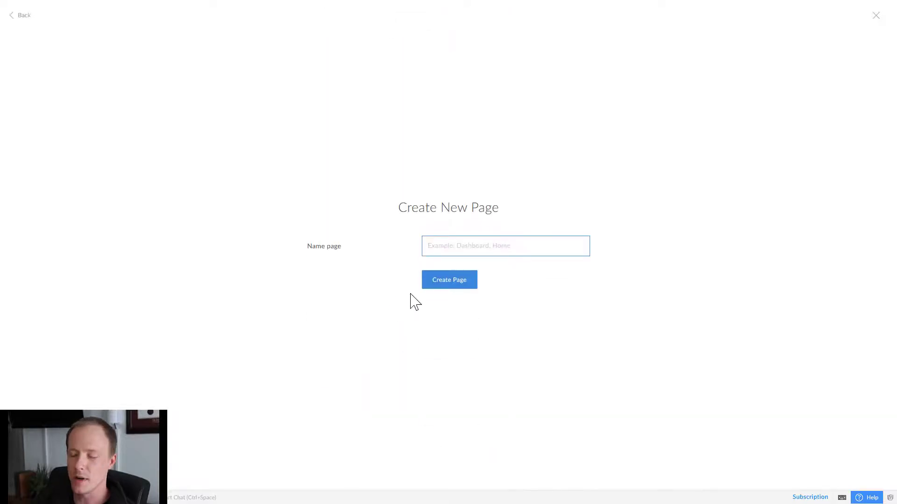
text(Dash)
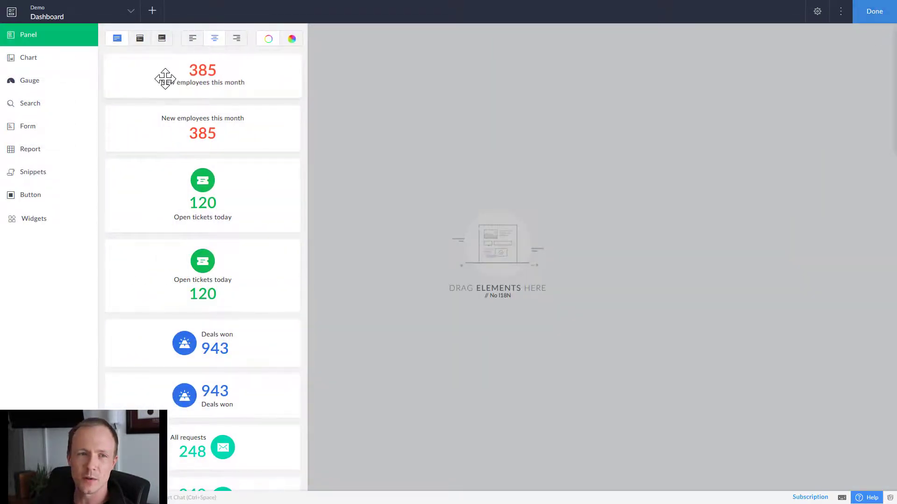
Place the "New employees this month" panel with its number above the label on the Dashboard page and finish editing the page.
drag(164, 80, 578, 200)
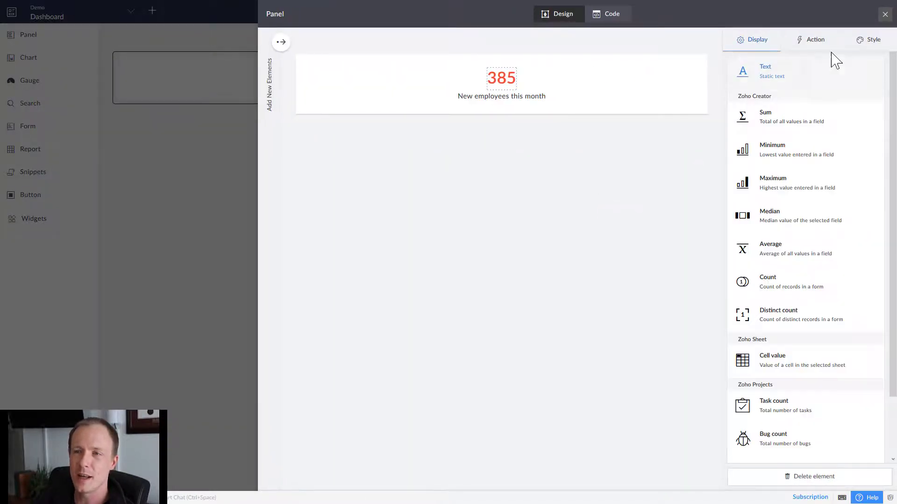
click(885, 14)
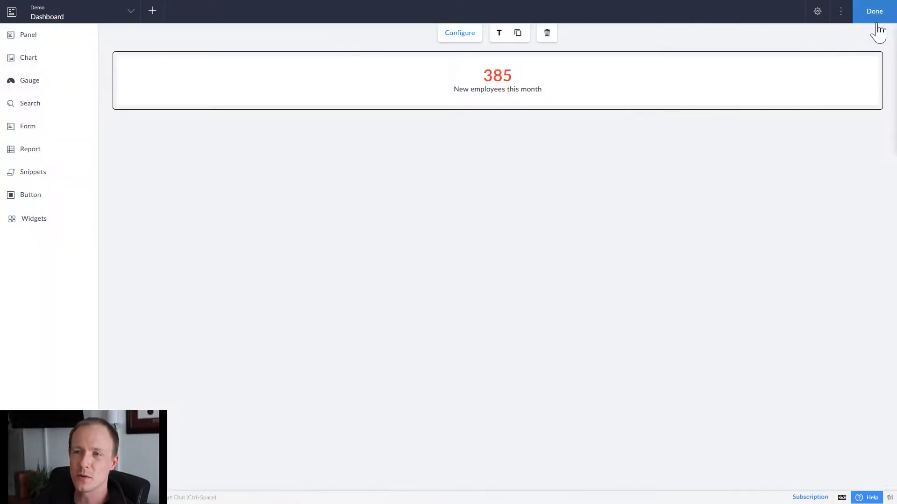
click(876, 19)
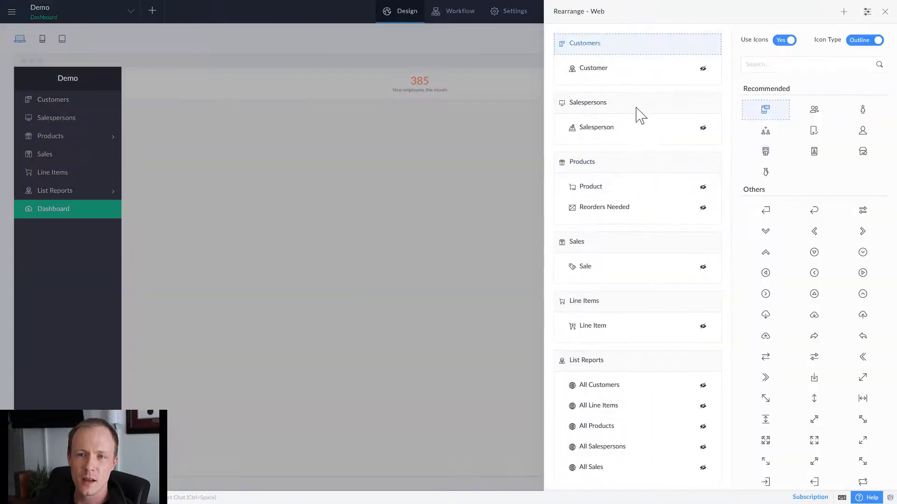
Move the Dashboard section above Customers so it comes first in the web navigation.
scroll(635, 122, down, 2)
click(607, 460)
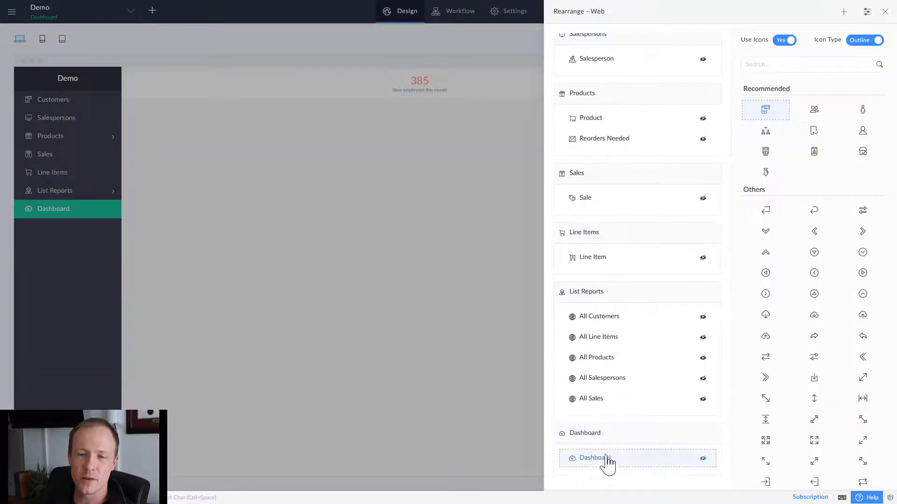
click(593, 436)
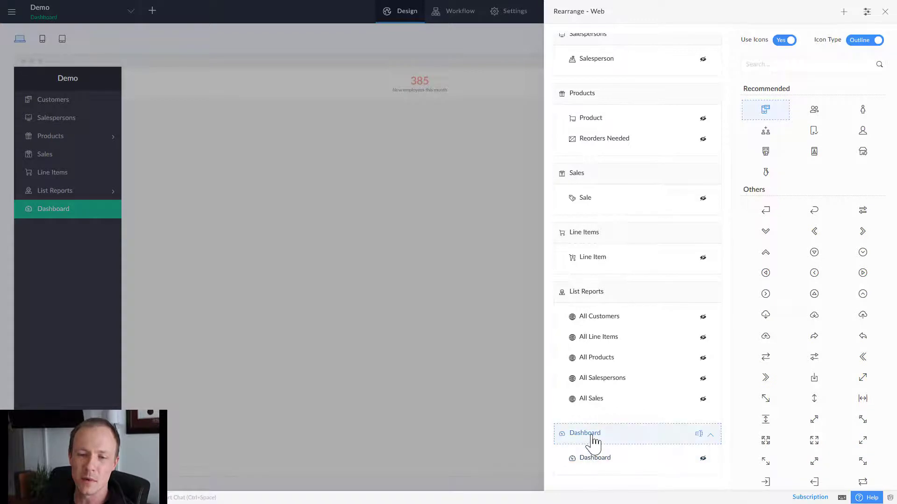
drag(588, 292, 609, 58)
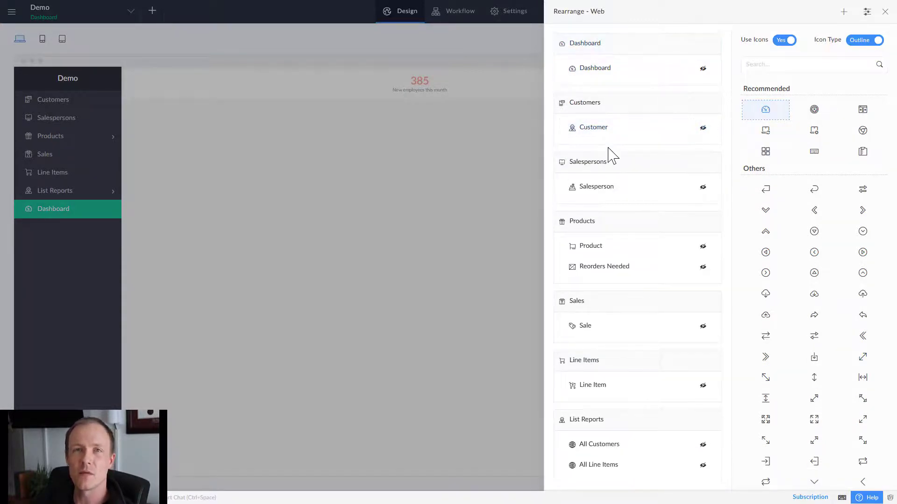
click(615, 74)
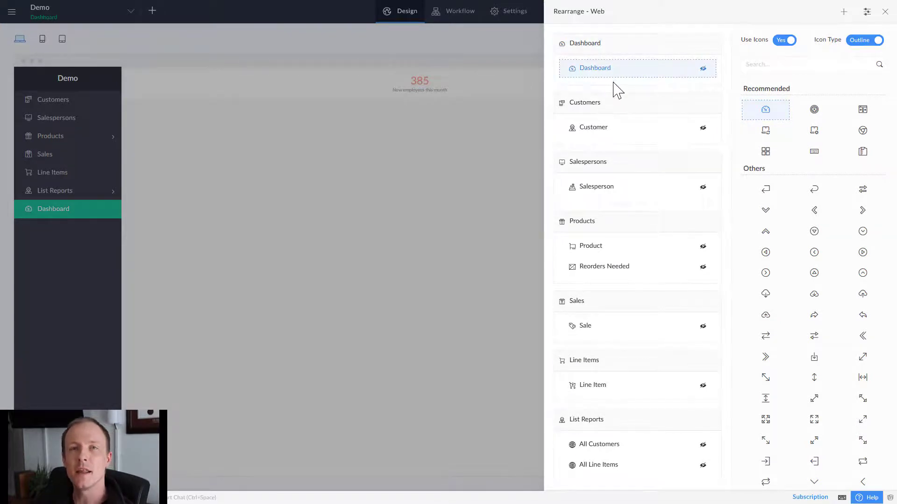
click(681, 134)
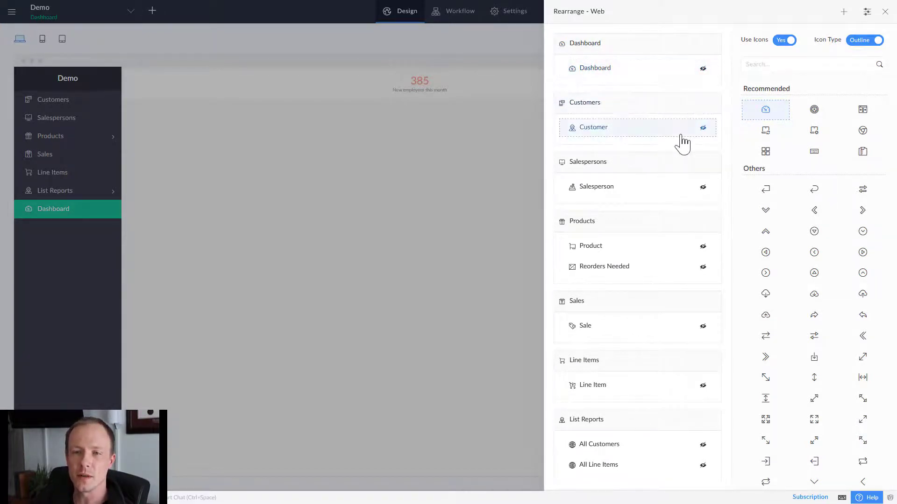
click(563, 226)
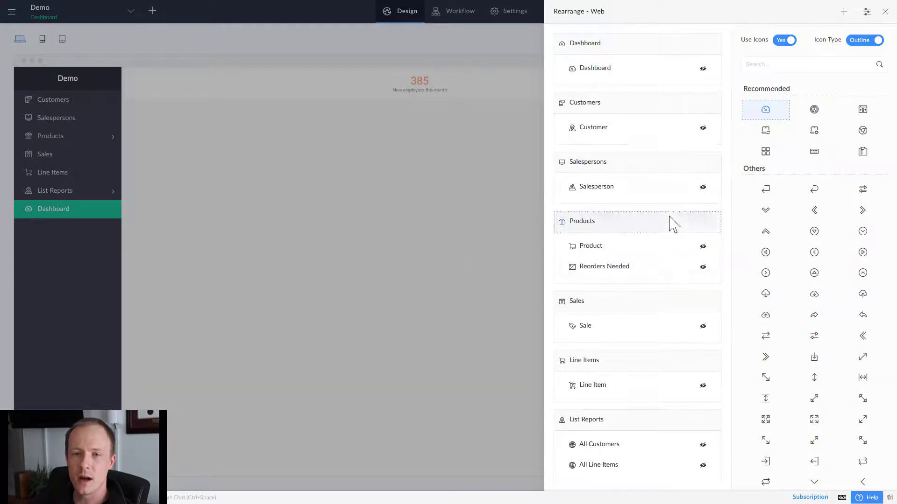
Gather Sale, Line Item, Salesperson, Customer and Product into one section named Forms, and move Reorders Needed into List Reports.
click(601, 111)
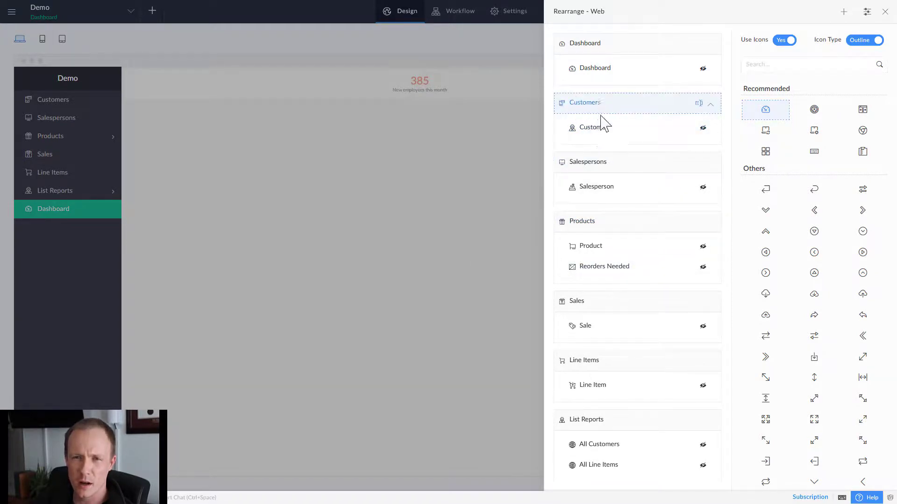
click(604, 157)
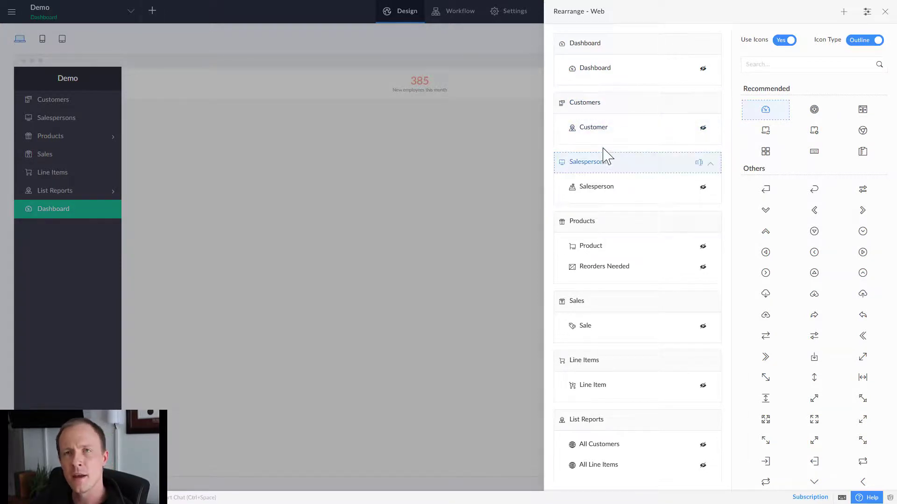
click(606, 127)
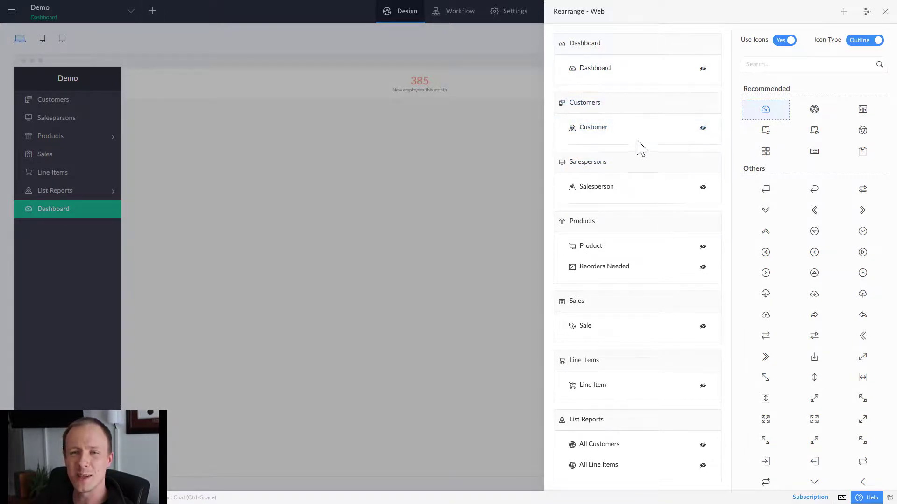
click(645, 161)
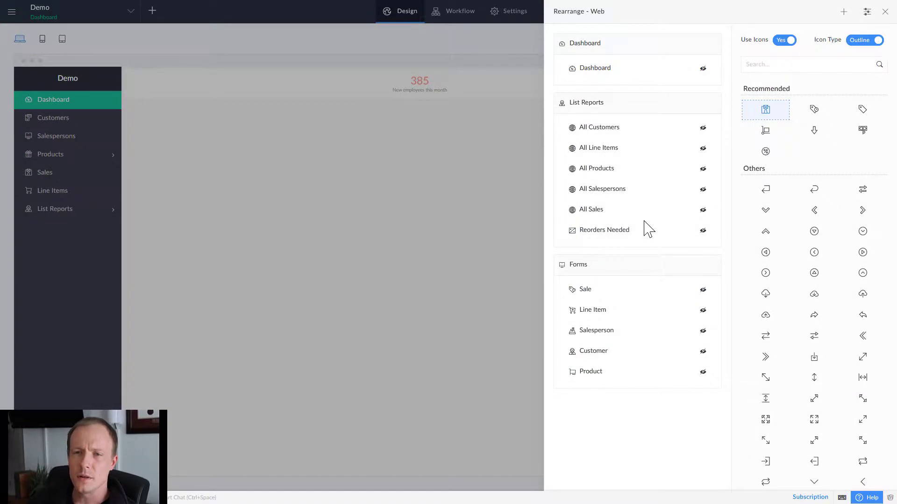
Move the Forms section between Dashboard and List Reports in the web navigation and finish rearranging.
click(578, 49)
click(613, 104)
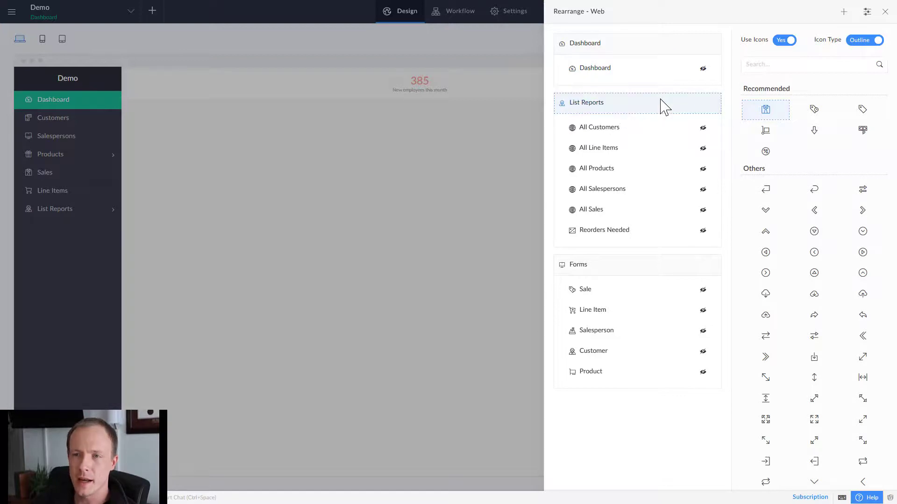
click(596, 269)
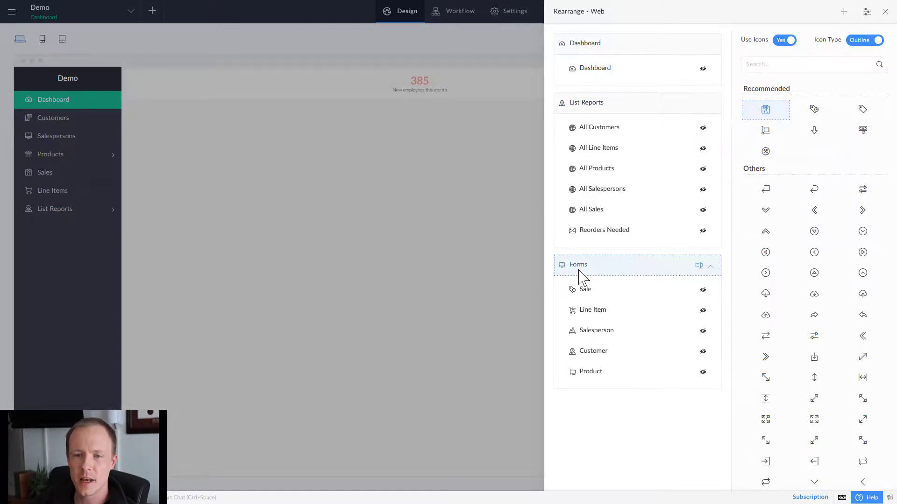
drag(626, 266, 633, 187)
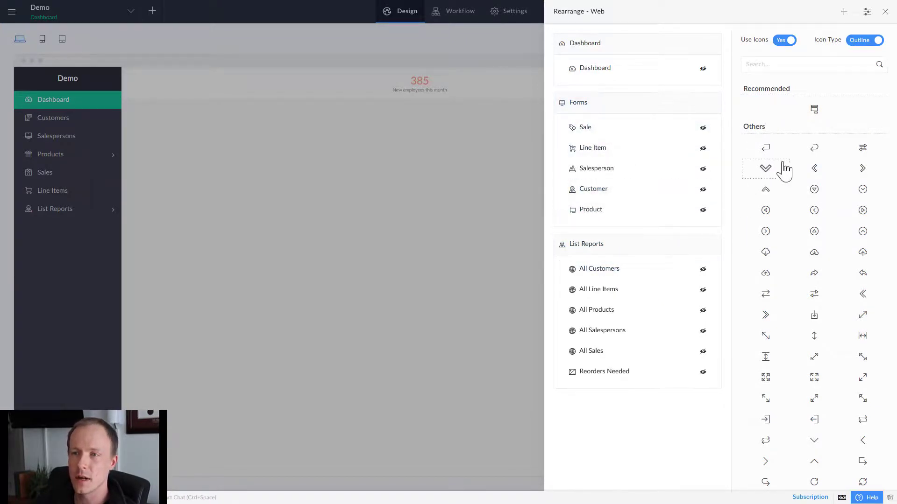
click(885, 12)
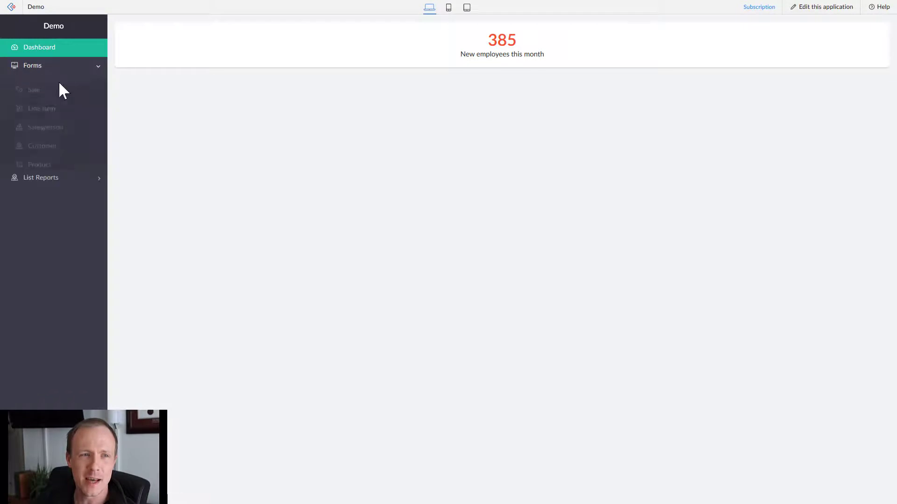
Check the contents of the Forms and List Reports sections in the live application's navigation.
click(69, 178)
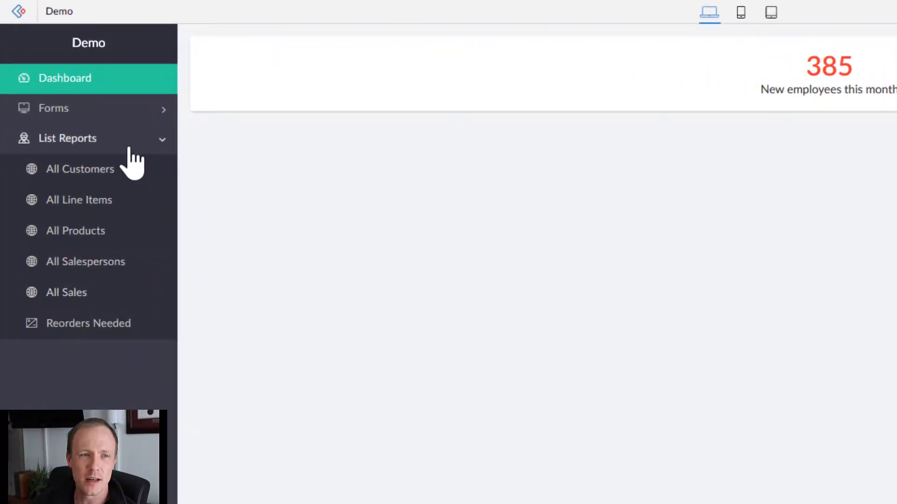
click(129, 148)
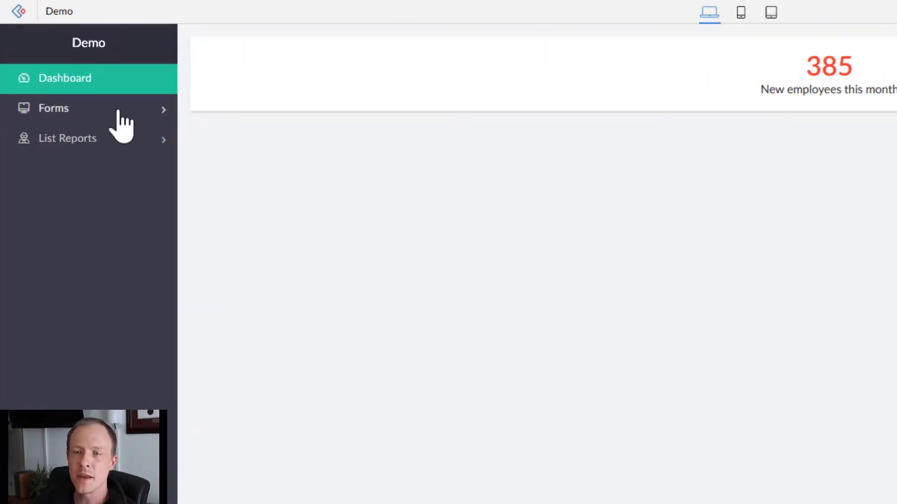
click(121, 114)
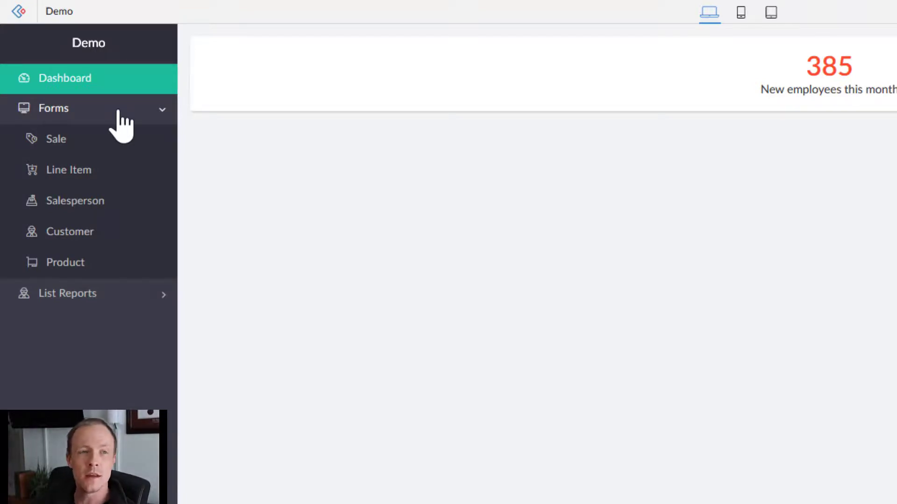
click(121, 115)
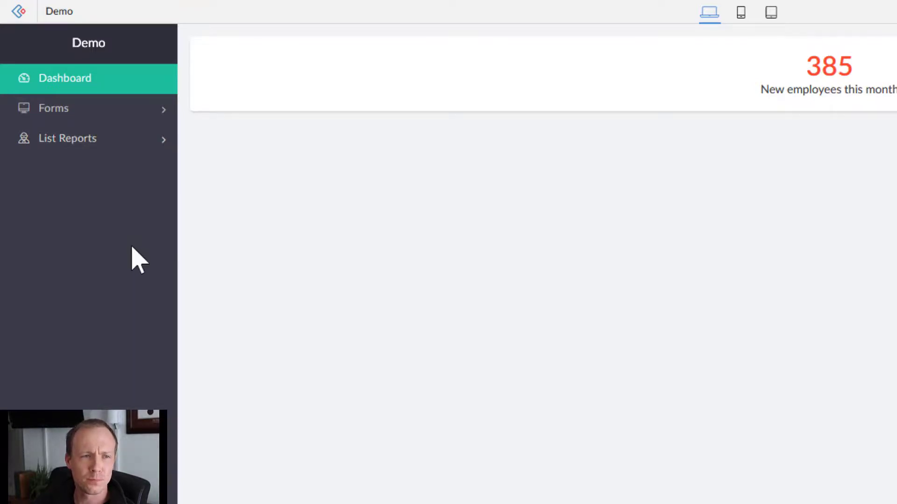
click(84, 87)
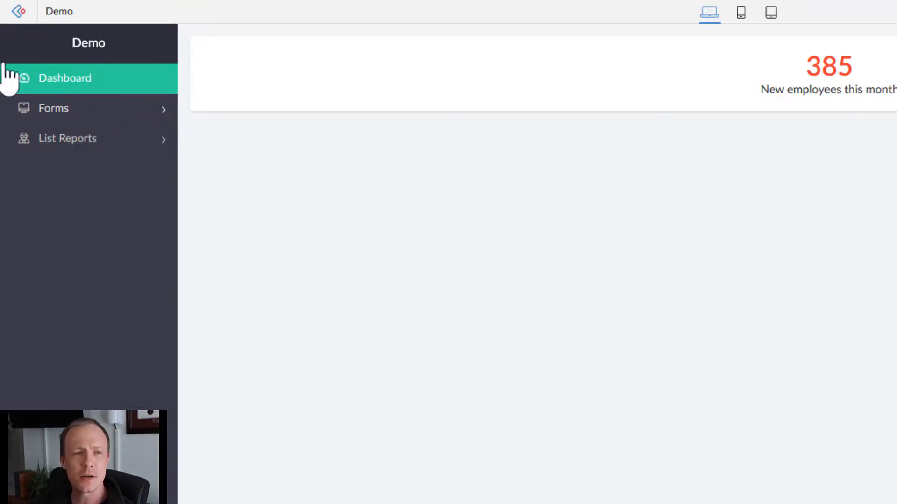
click(74, 118)
click(68, 112)
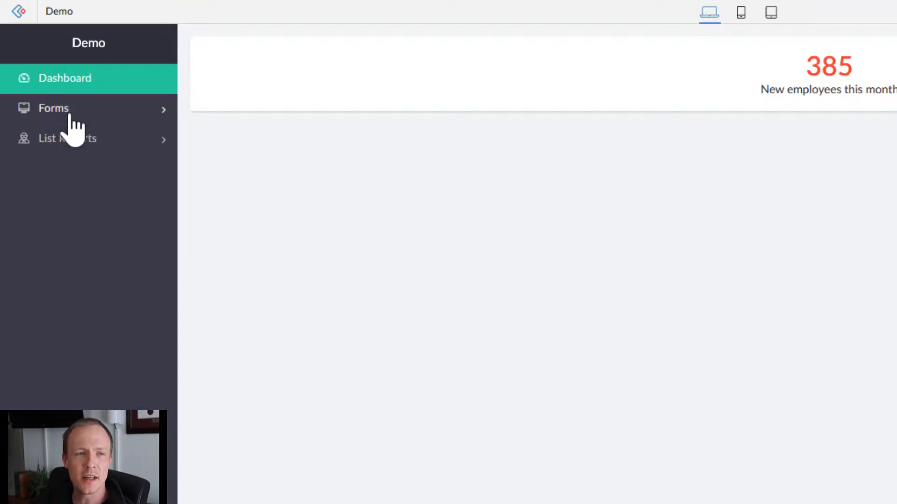
View the All Customers report under List Reports, collapse that section and return to the Dashboard page.
click(84, 140)
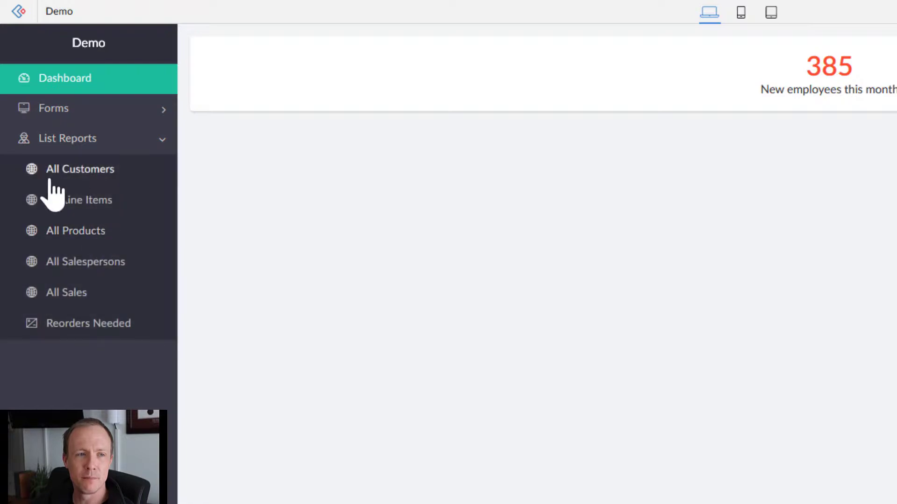
click(115, 169)
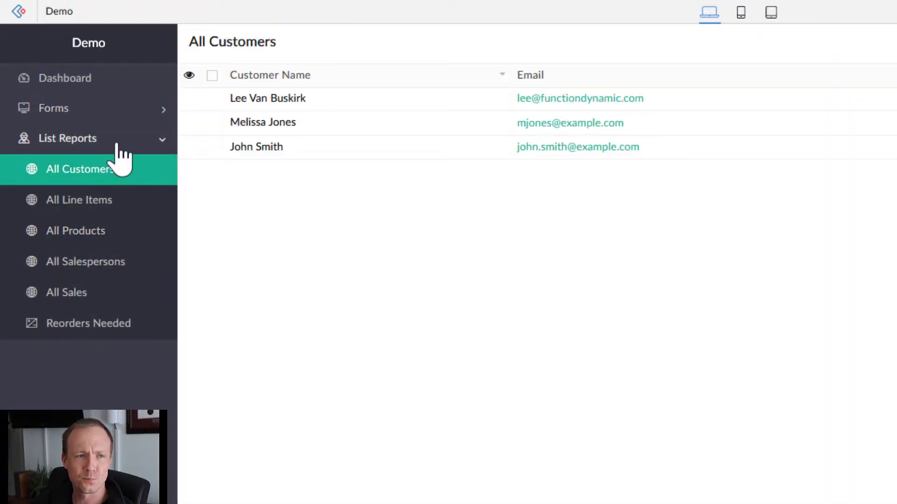
click(162, 140)
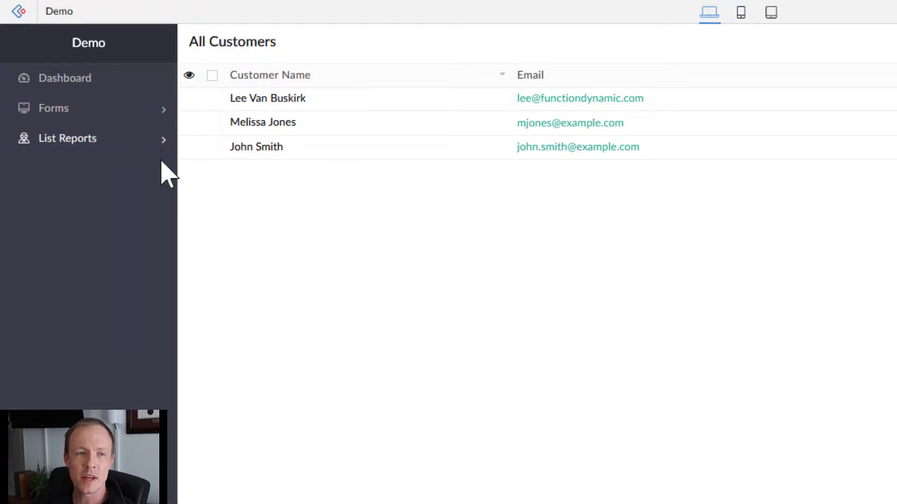
click(158, 143)
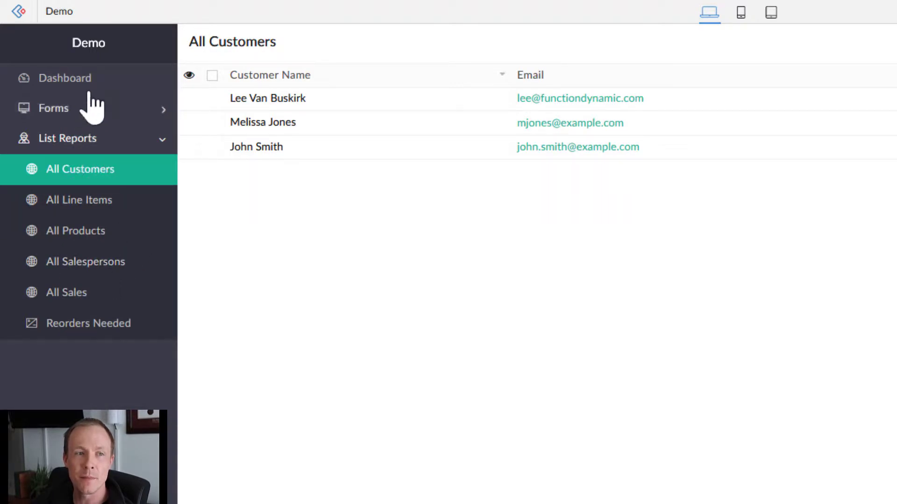
click(100, 142)
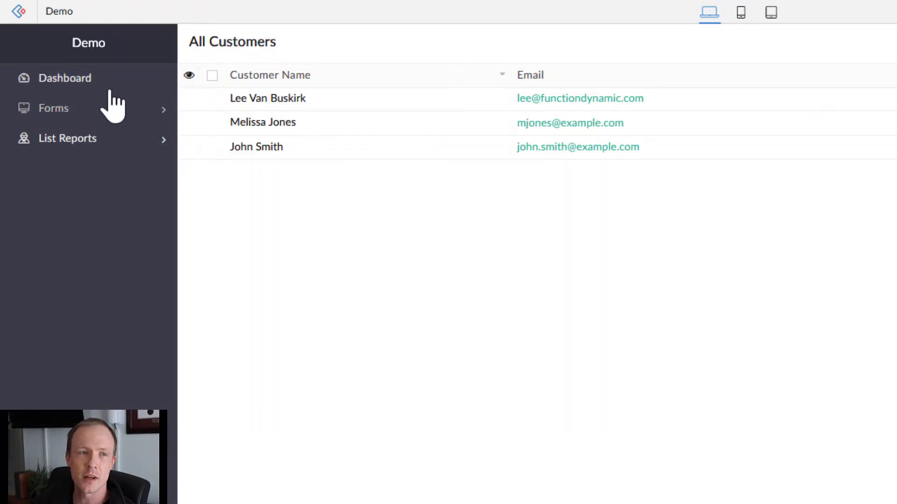
click(110, 91)
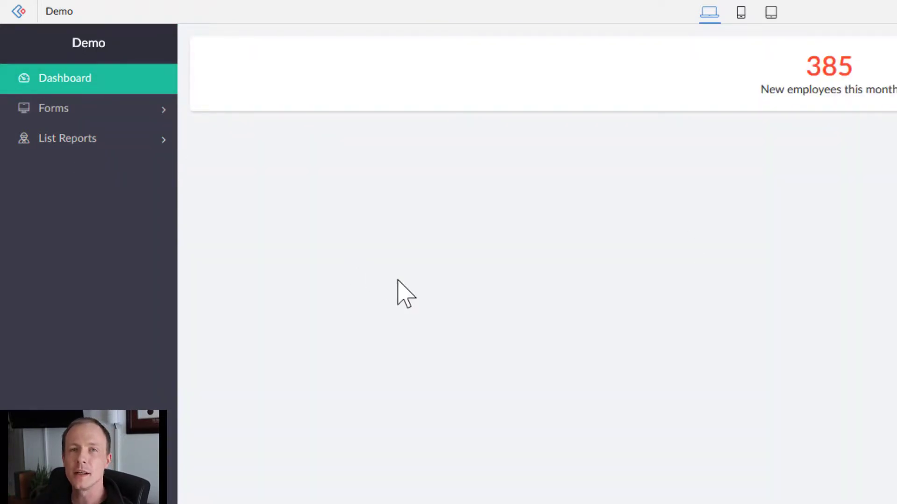
Return to editing the application and move the Sale form into the Dashboard section of the web navigation, below the Dashboard page.
click(859, 7)
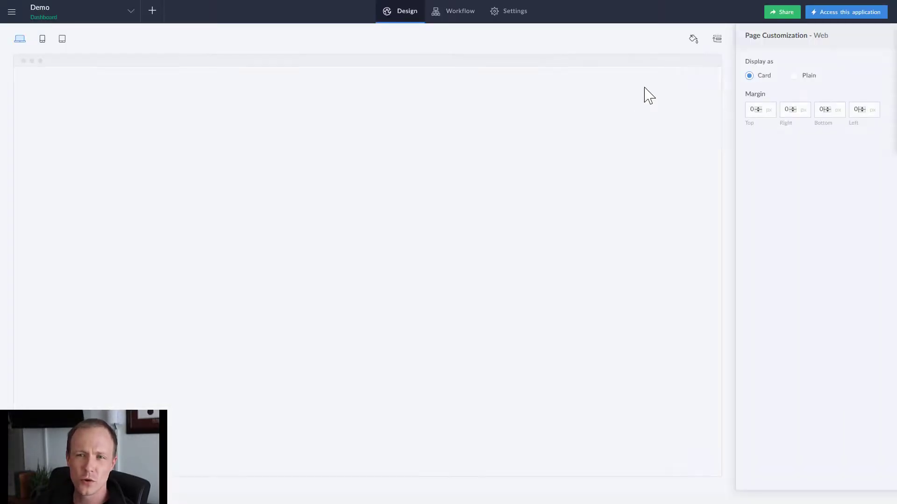
click(718, 39)
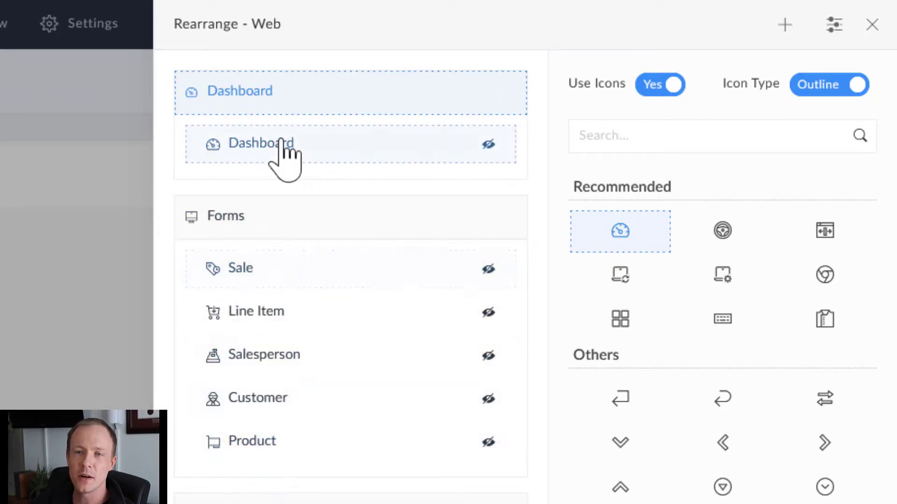
drag(281, 276, 299, 187)
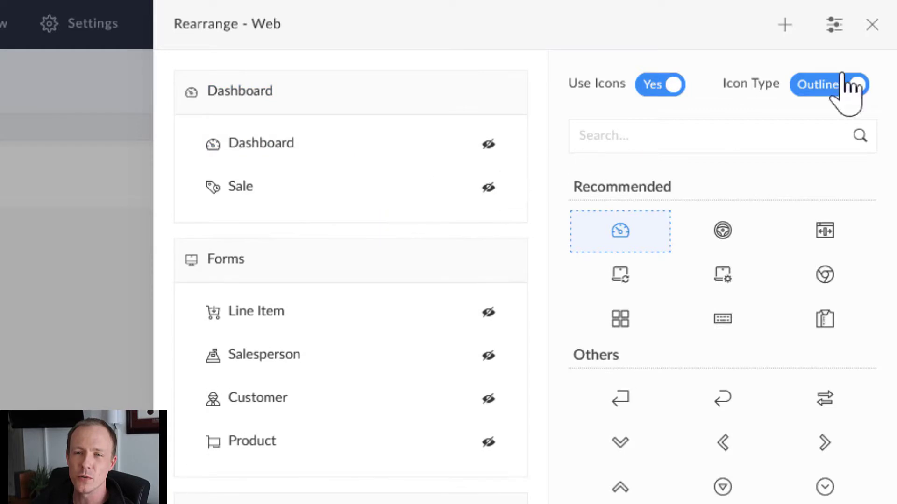
click(871, 25)
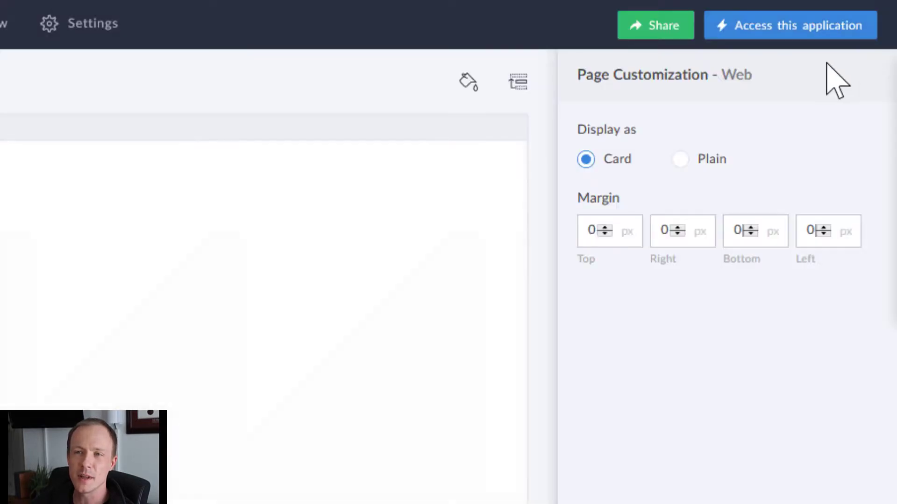
Access the live application and check how the Dashboard section collapses and expands with Sale inside it.
click(831, 23)
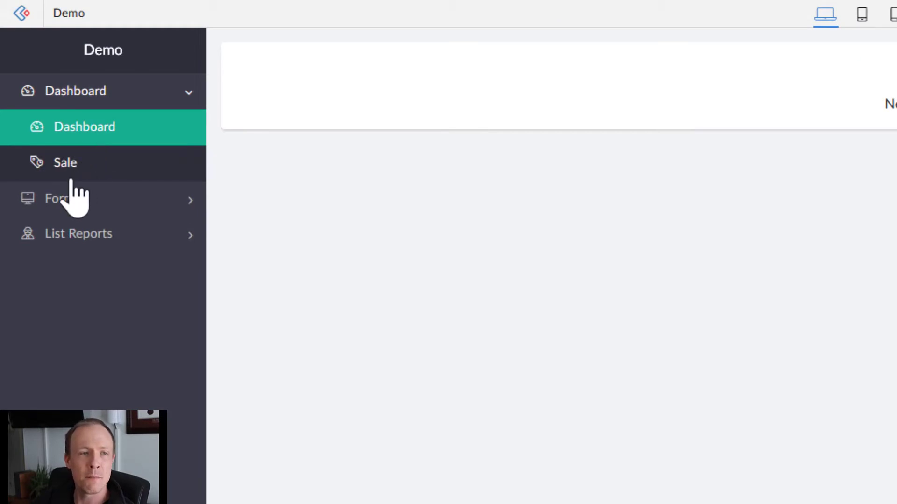
click(162, 100)
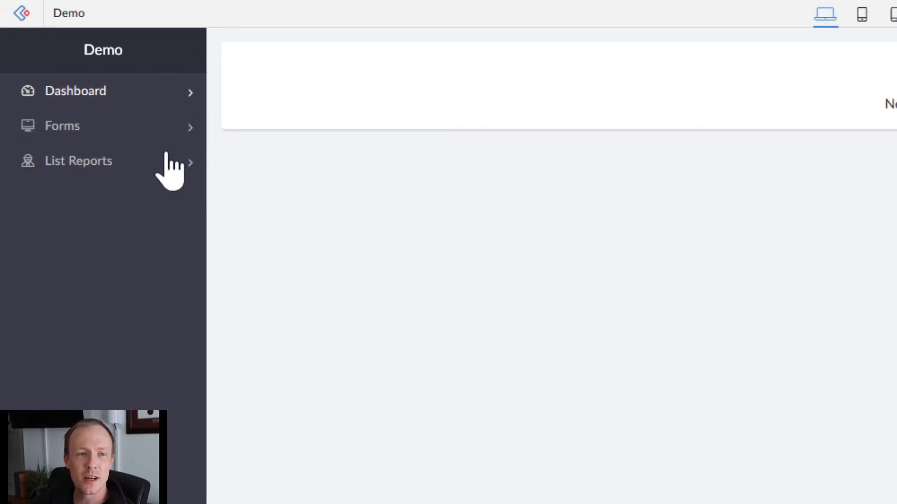
click(176, 102)
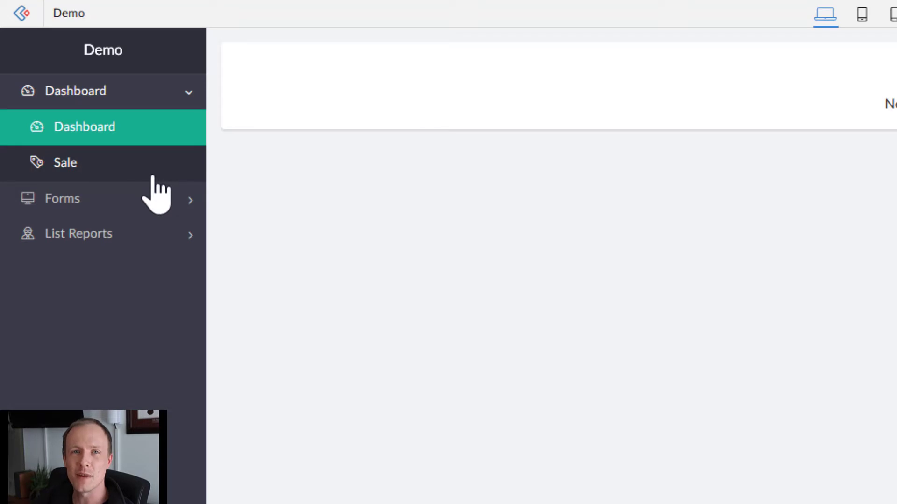